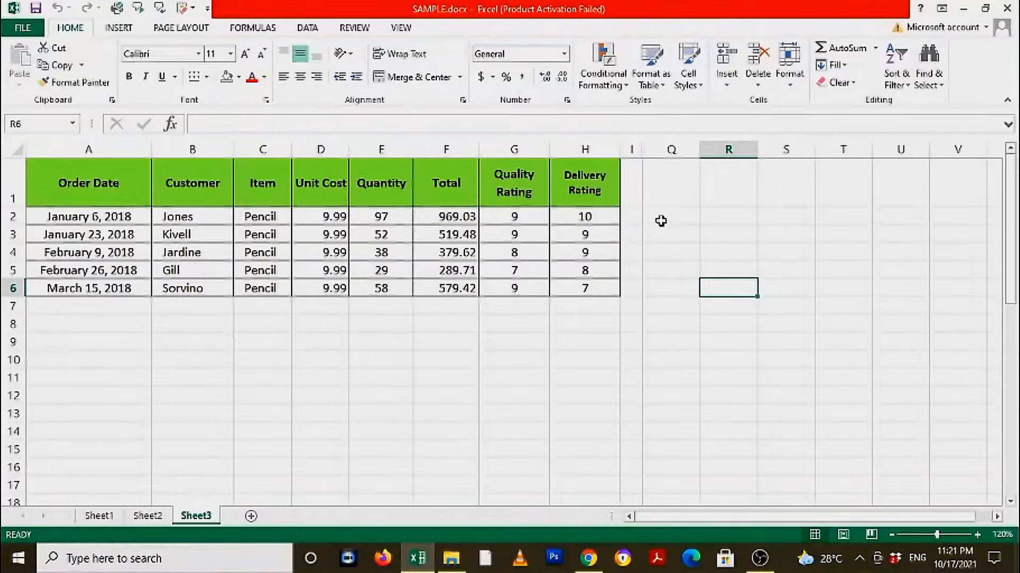
drag(114, 215, 598, 290)
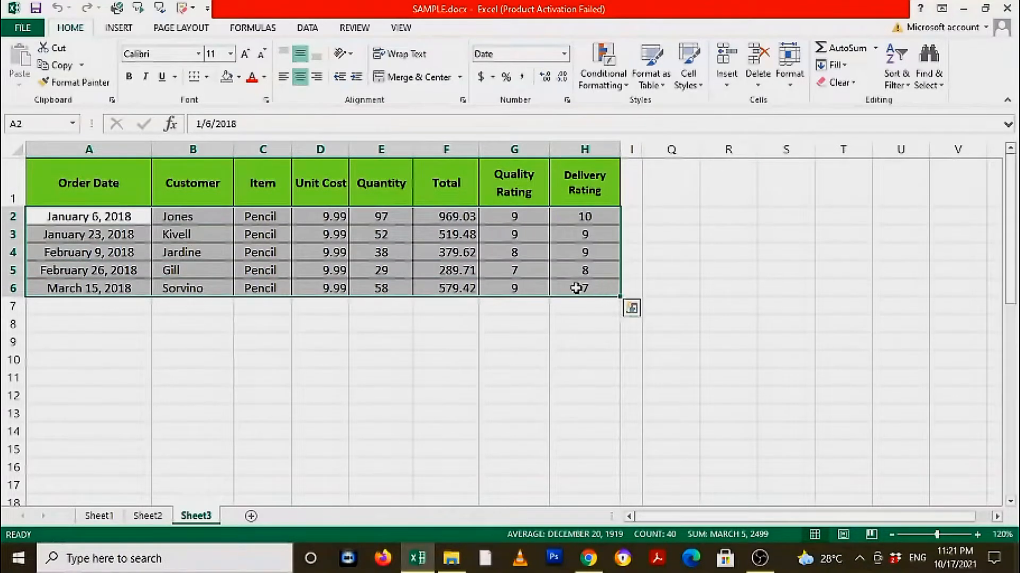
click(669, 214)
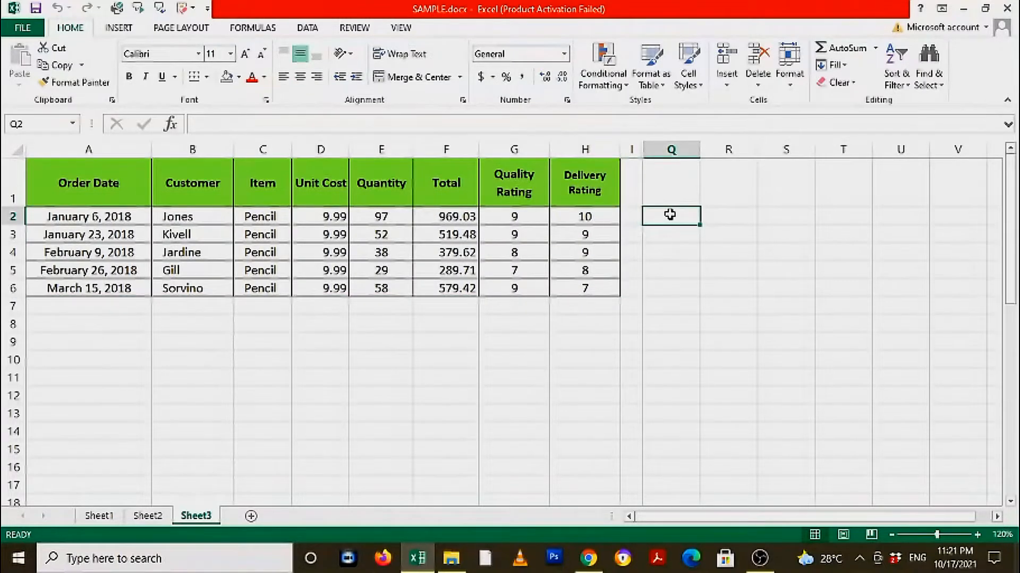
drag(62, 198, 566, 290)
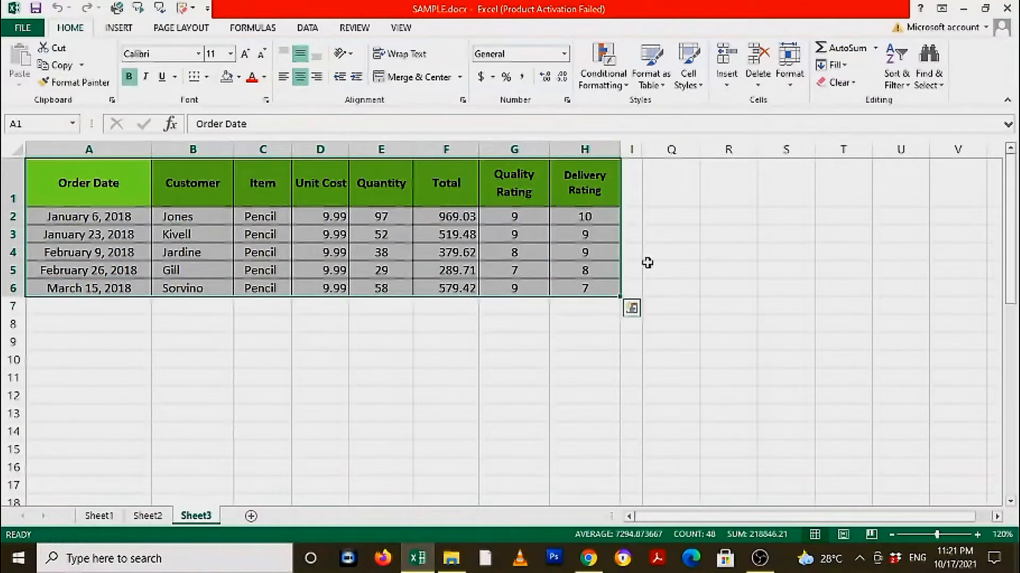
click(733, 249)
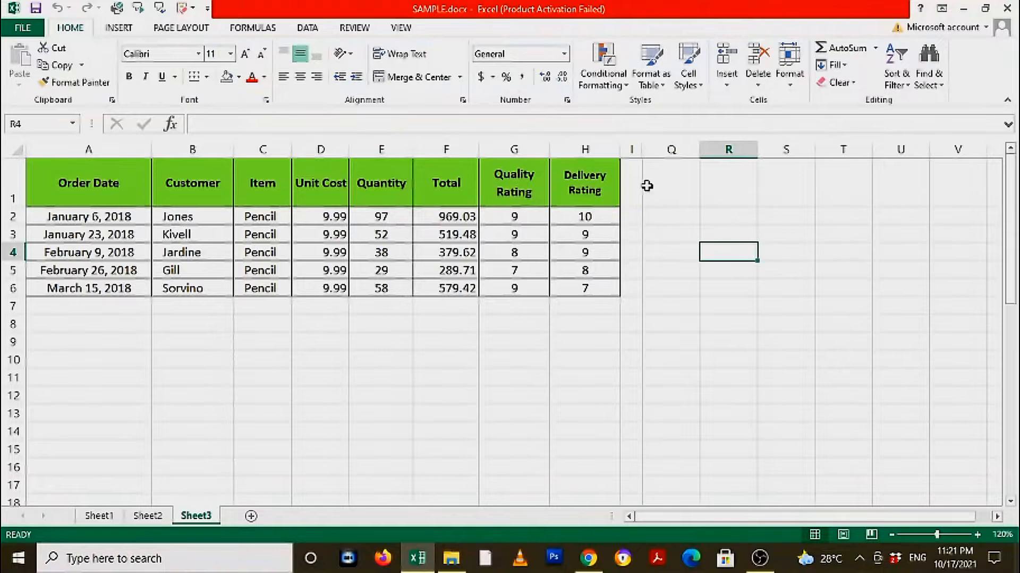
Select the Customer and Total columns together and insert a 3-D Pie chart from them.
click(188, 168)
drag(189, 168, 210, 298)
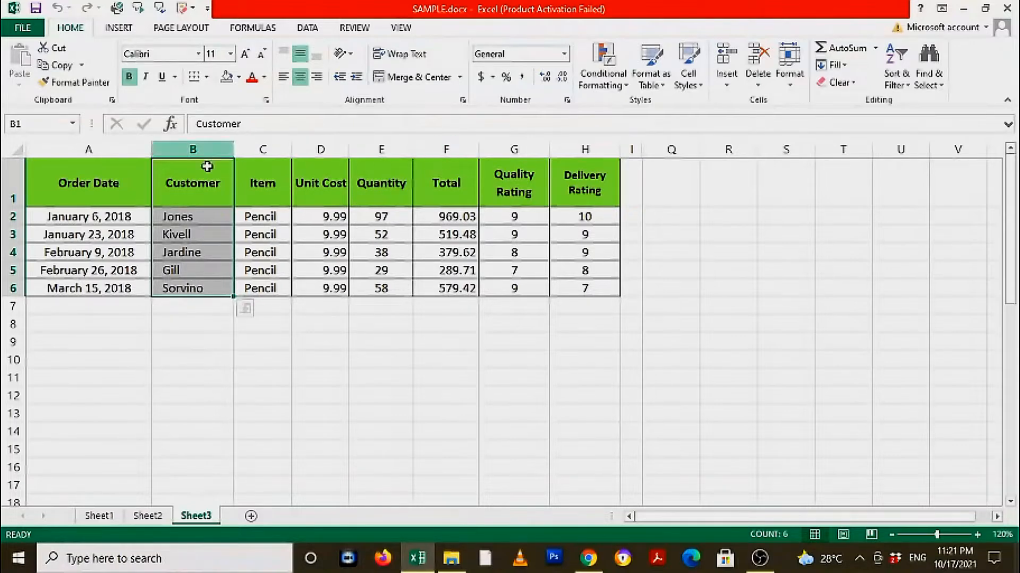
drag(445, 187, 439, 289)
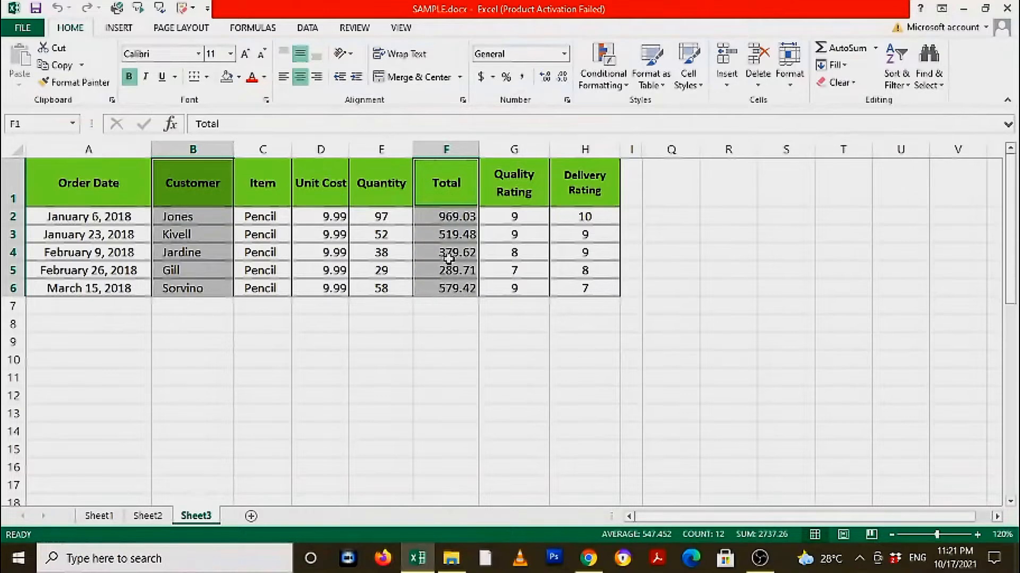
click(118, 27)
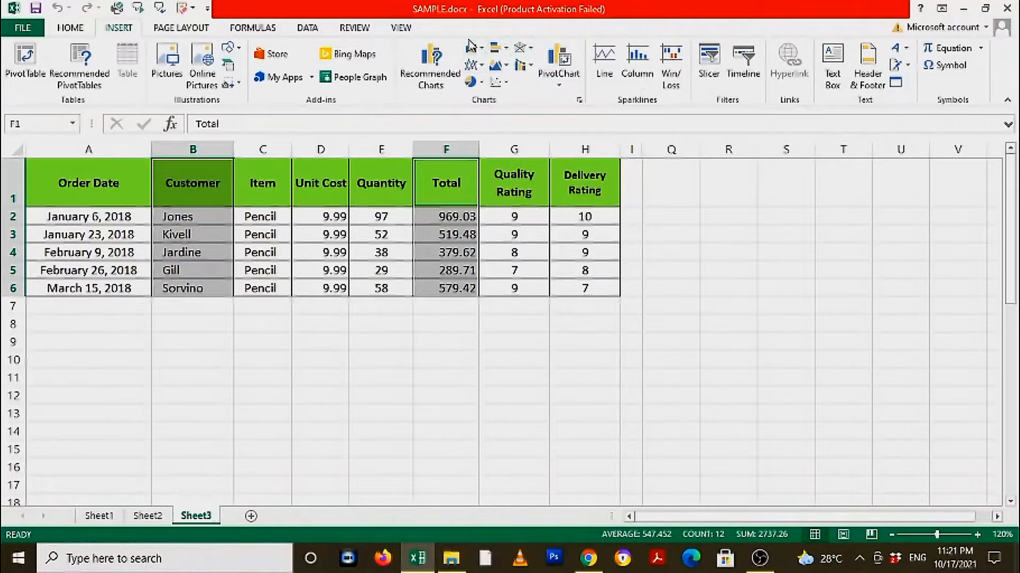
click(474, 85)
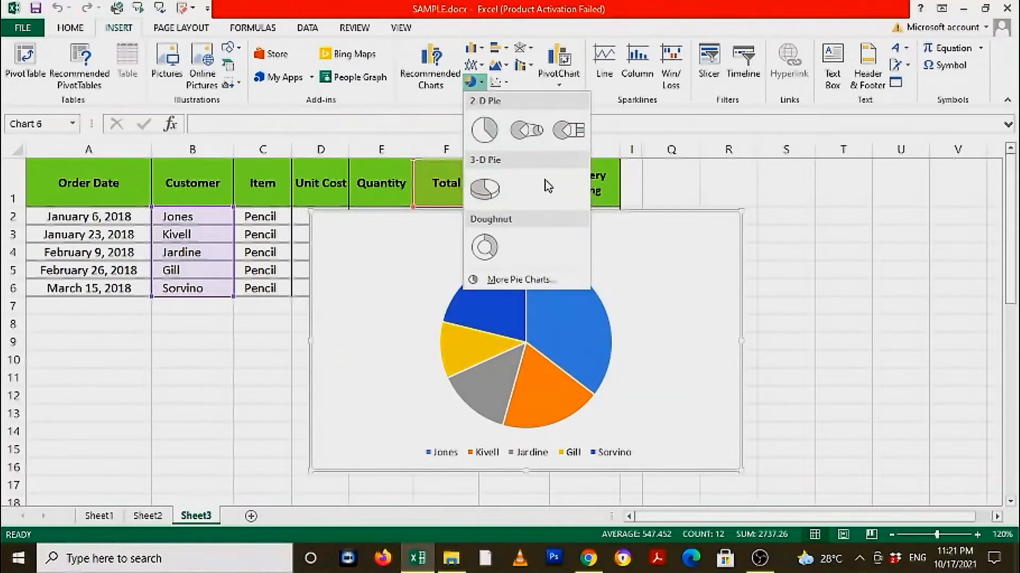
click(489, 193)
Move the pie chart beside the table and resize it to fit next to the data.
drag(465, 335, 694, 322)
drag(610, 322, 571, 330)
drag(605, 228, 838, 201)
drag(549, 442, 654, 394)
drag(914, 216, 883, 207)
Apply chart Style 8 to the pie chart.
mouse_move(833, 264)
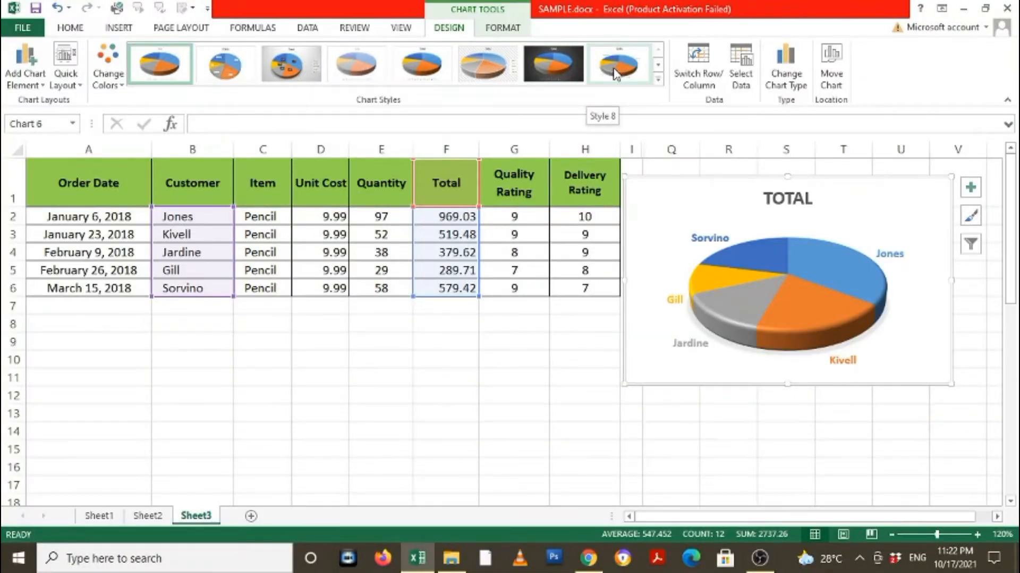
click(615, 73)
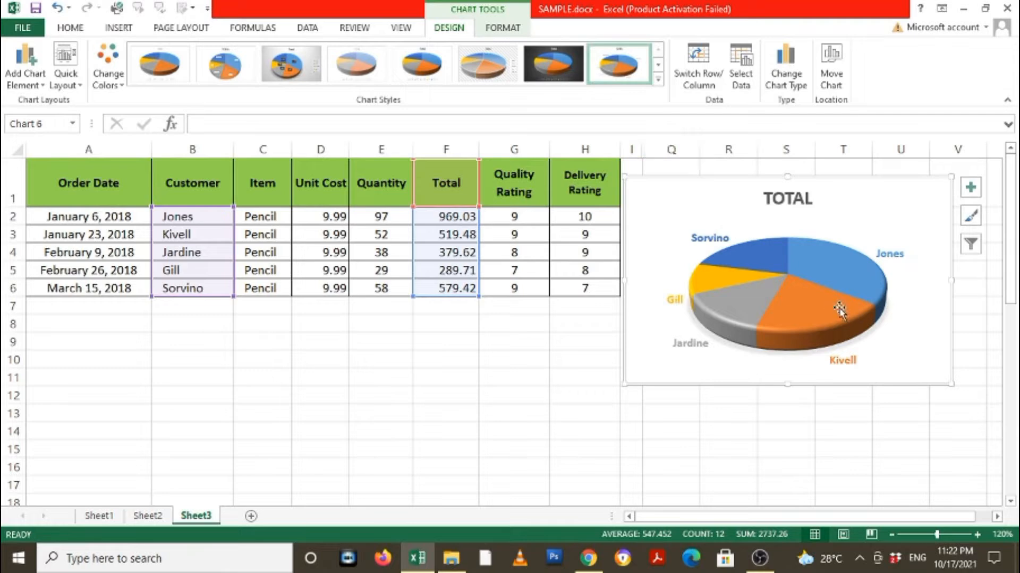
mouse_move(853, 207)
mouse_down()
mouse_move(874, 230)
mouse_move(850, 207)
mouse_up()
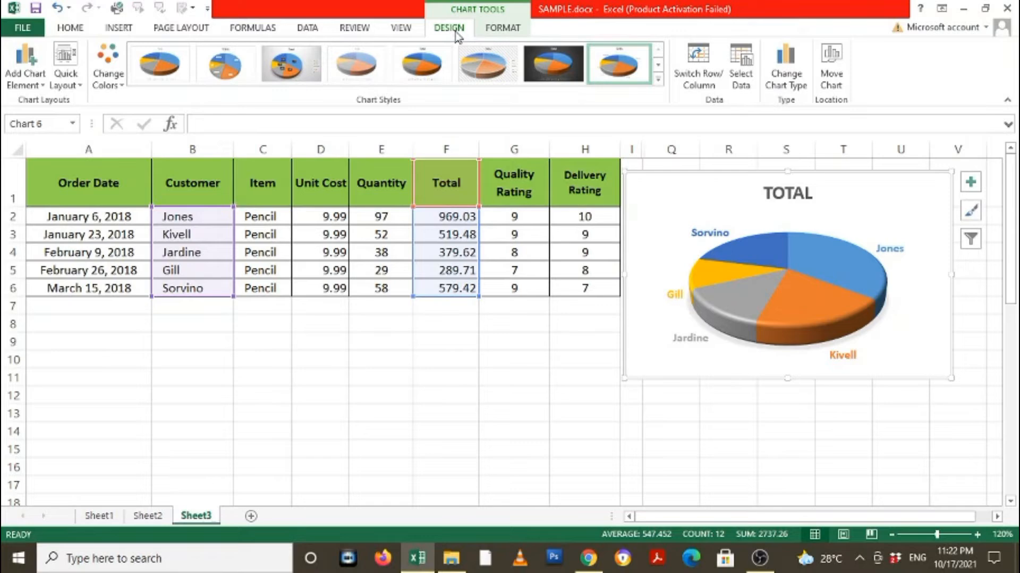
Open the Change Chart Type dialog and browse the Column, Line, Pie, Bar and Area chart types.
click(793, 73)
drag(770, 59, 442, 58)
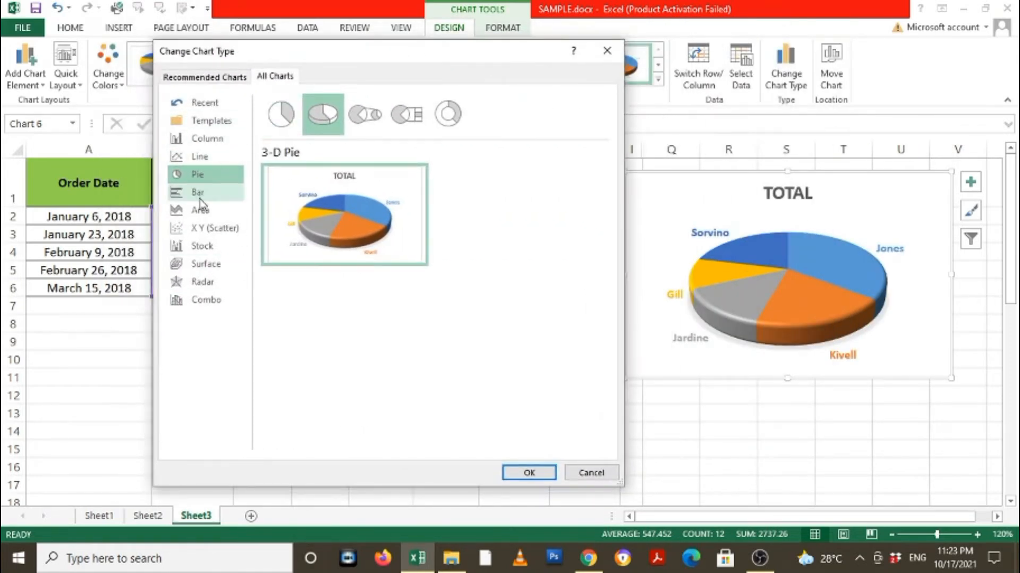
click(212, 147)
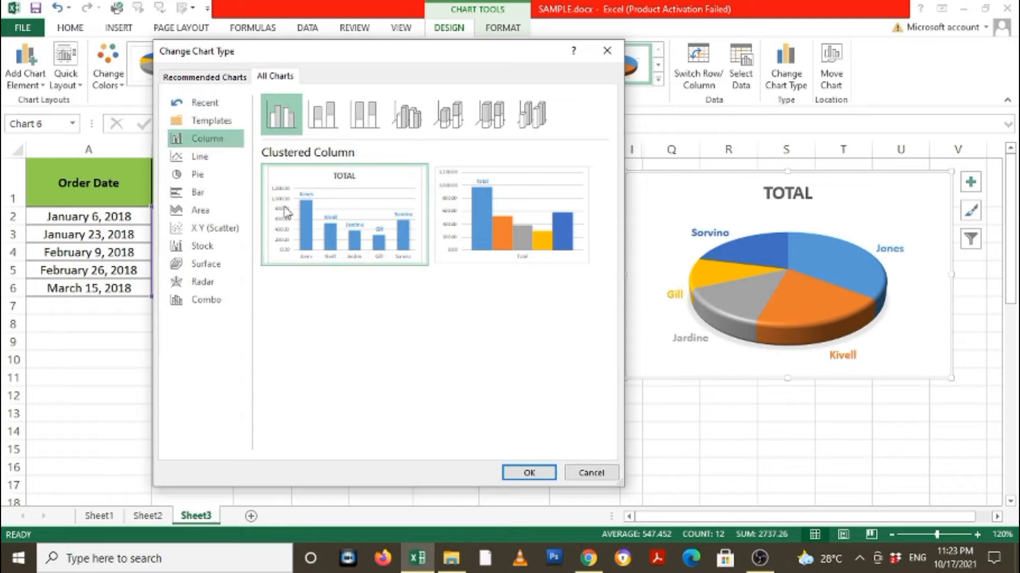
mouse_move(534, 230)
mouse_move(338, 243)
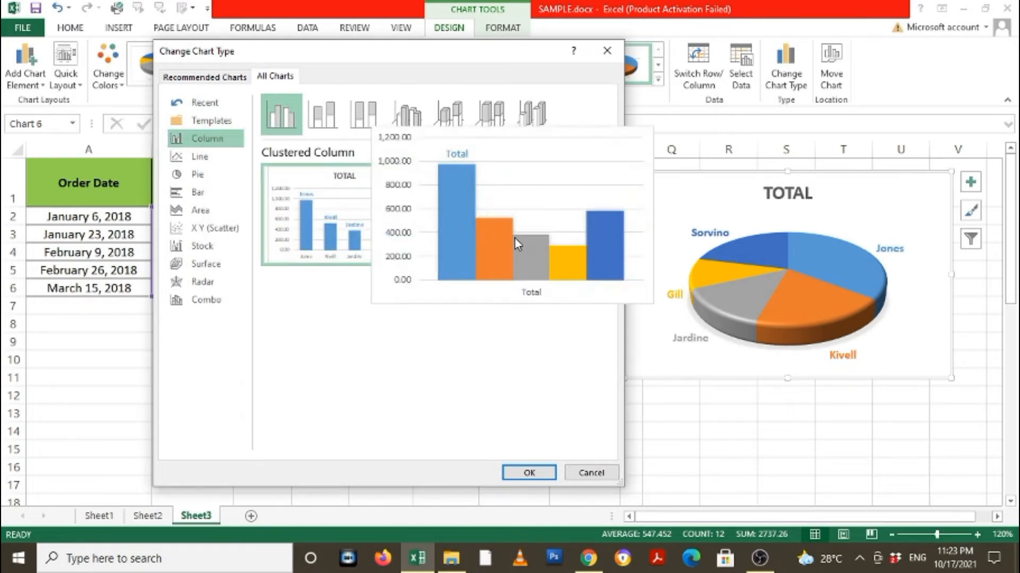
click(205, 157)
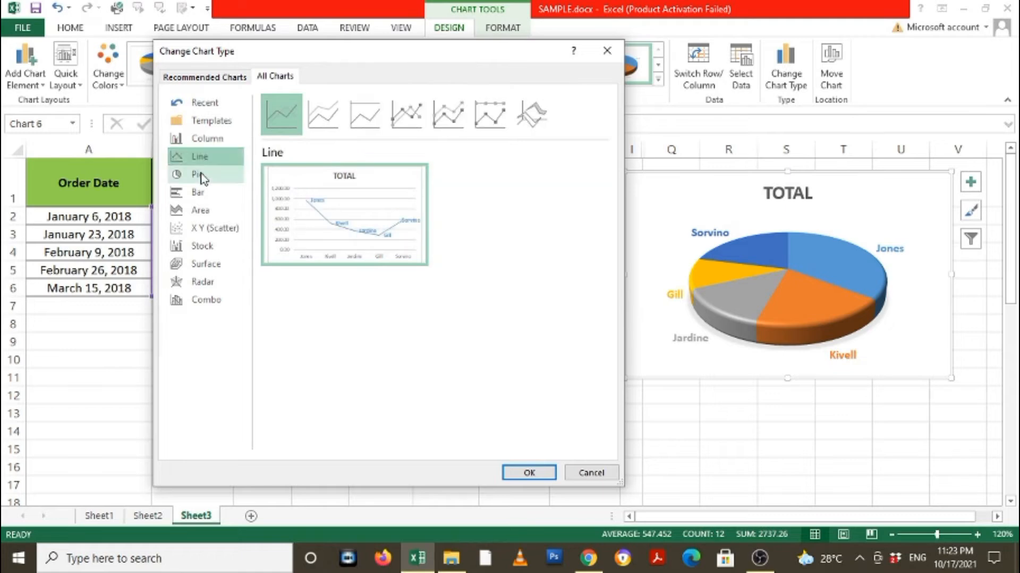
click(199, 176)
click(209, 197)
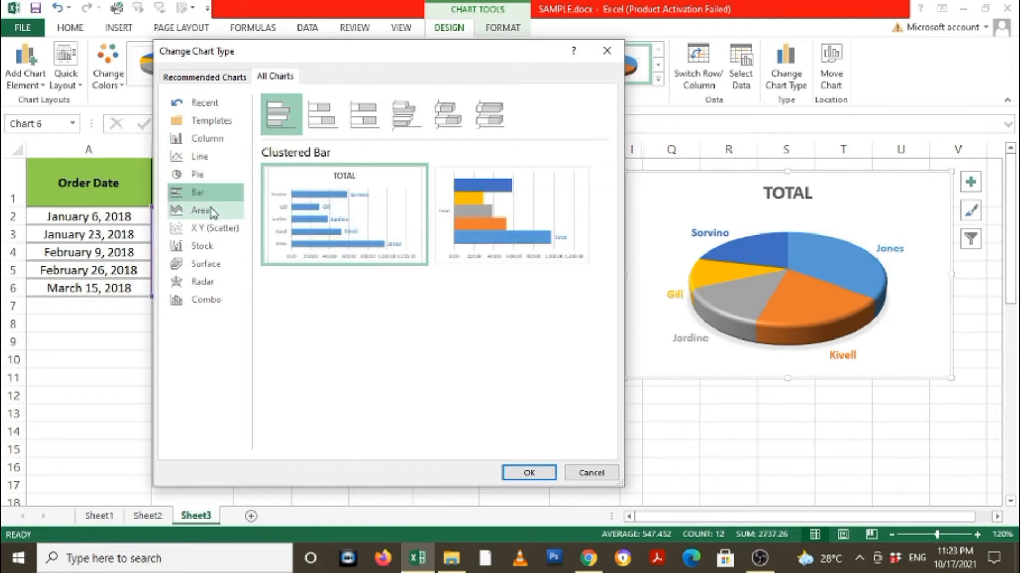
click(210, 211)
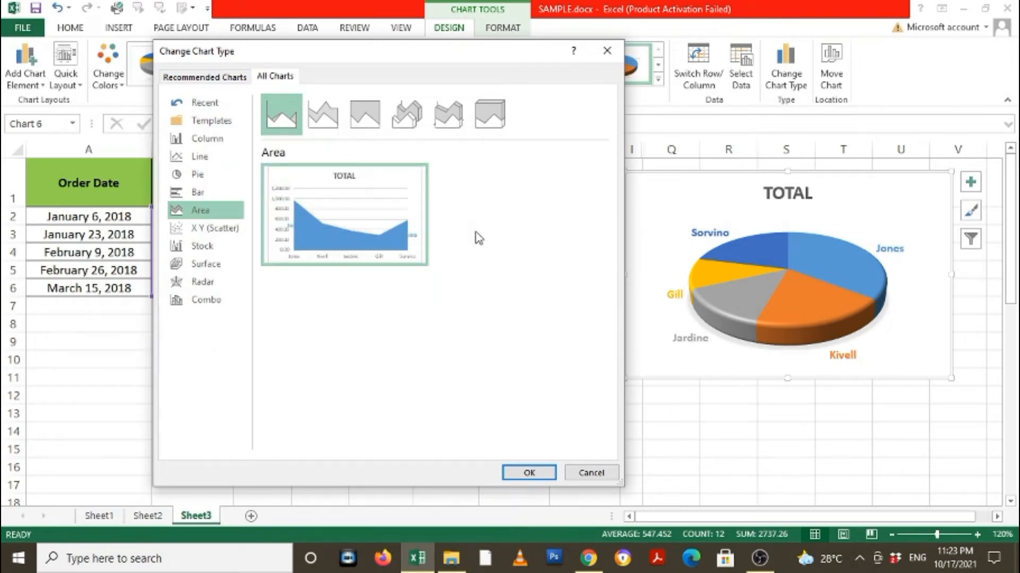
click(198, 142)
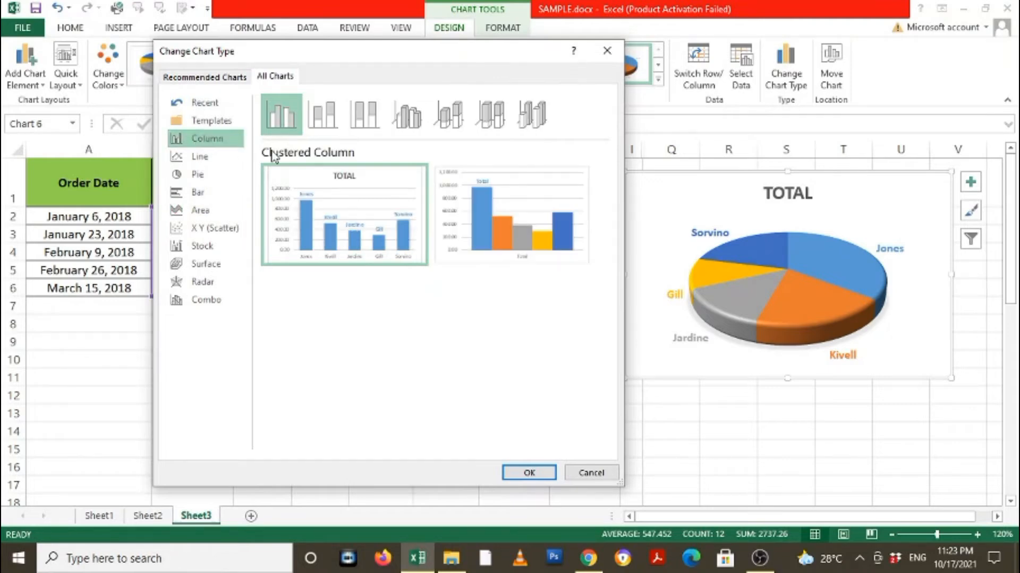
Go through the column subtypes and change the chart to a Clustered Column chart with each customer as a series.
mouse_move(513, 204)
click(333, 118)
click(364, 122)
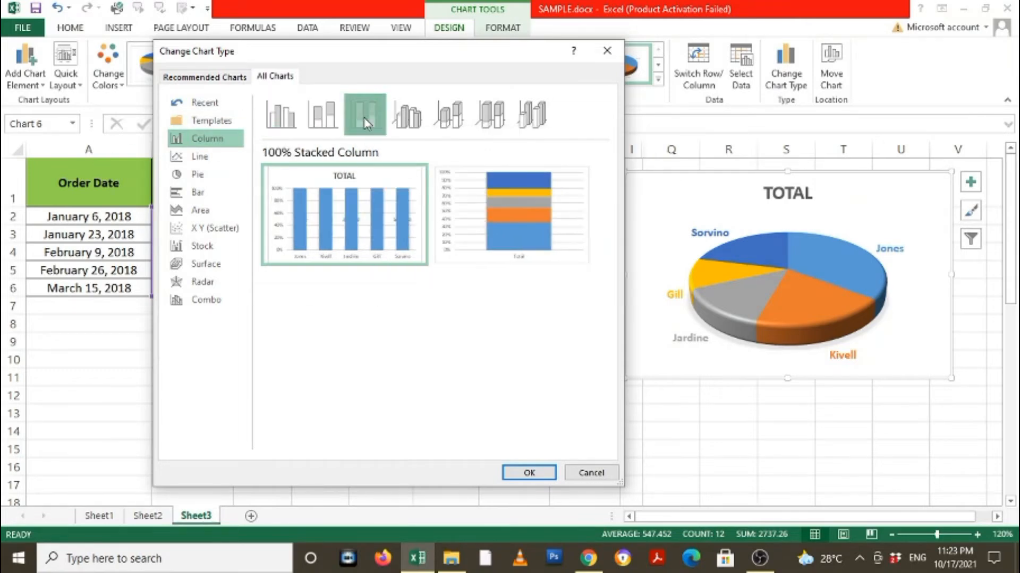
click(414, 121)
click(457, 122)
click(489, 120)
click(531, 120)
click(490, 119)
click(449, 121)
click(407, 119)
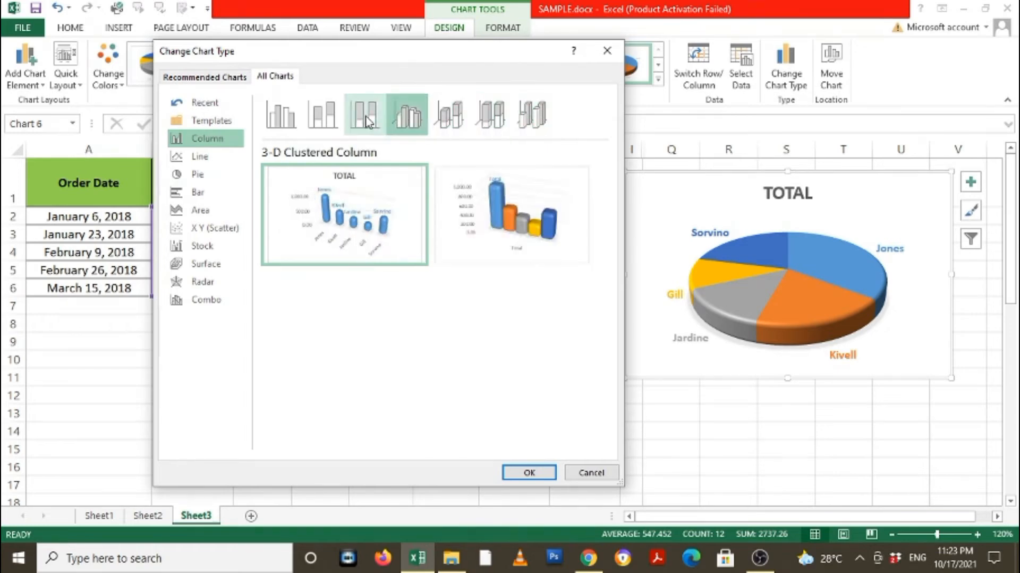
click(324, 120)
click(283, 118)
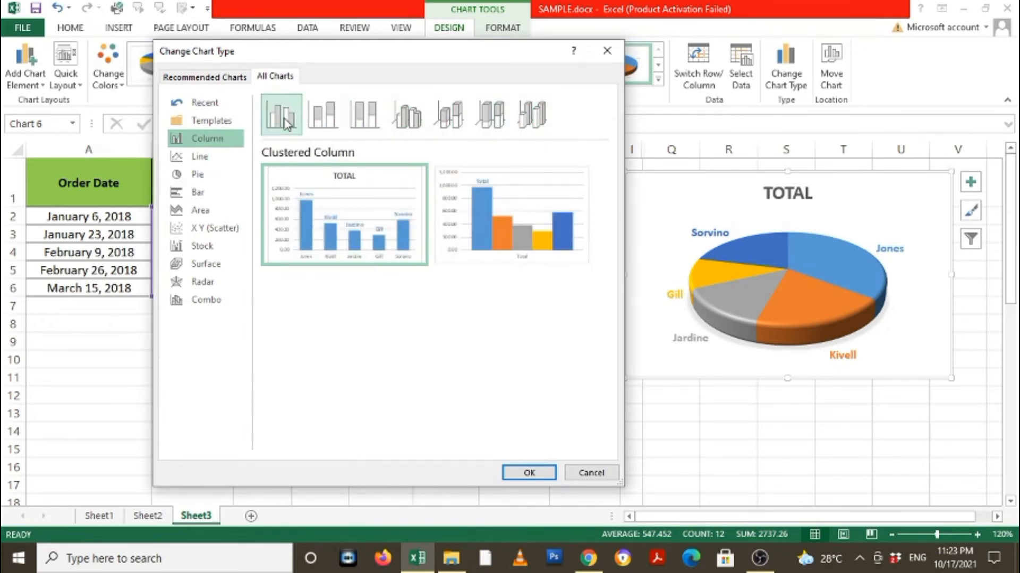
mouse_move(499, 223)
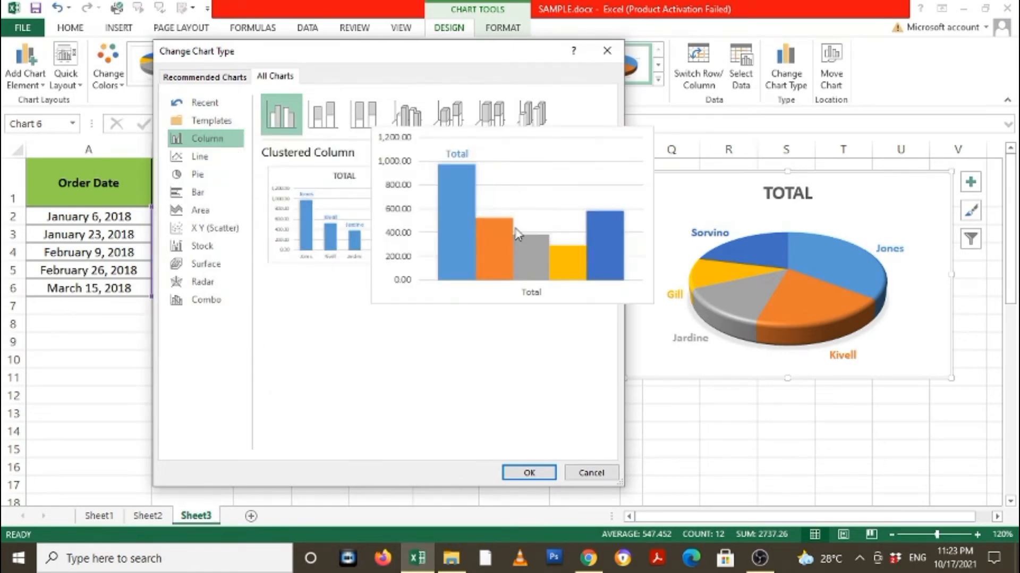
click(530, 473)
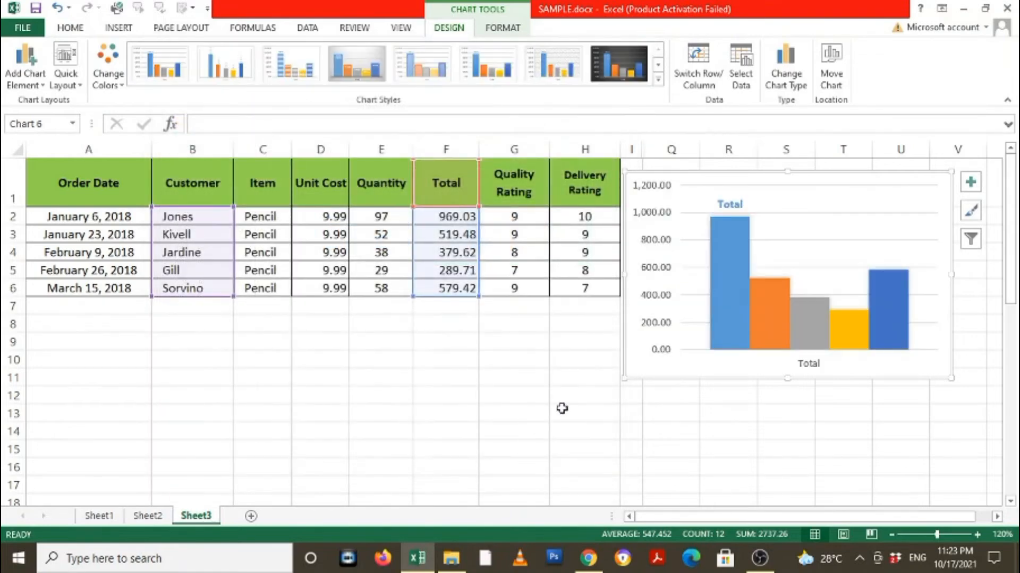
click(860, 252)
drag(860, 252, 881, 301)
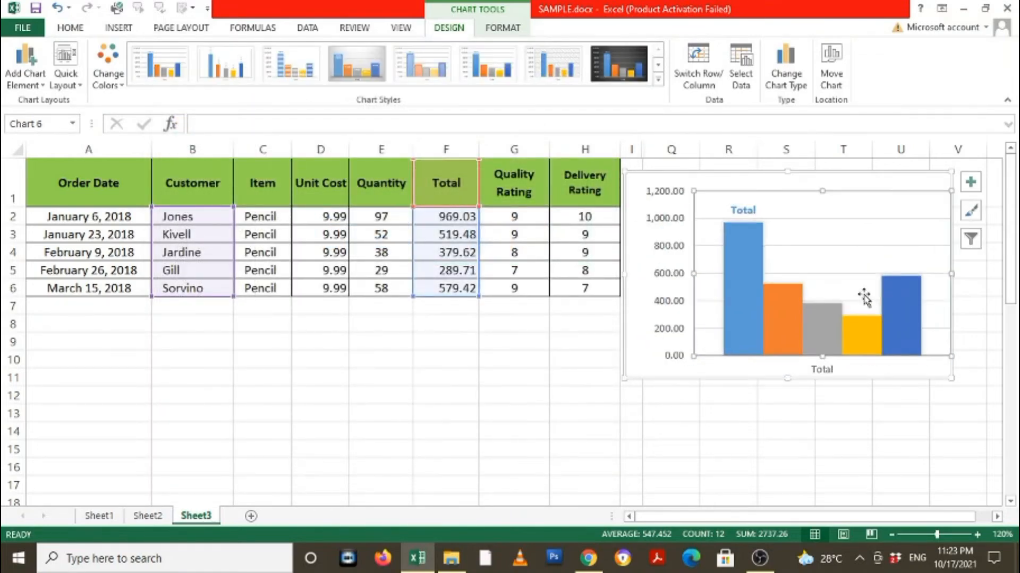
key(ctrl+z)
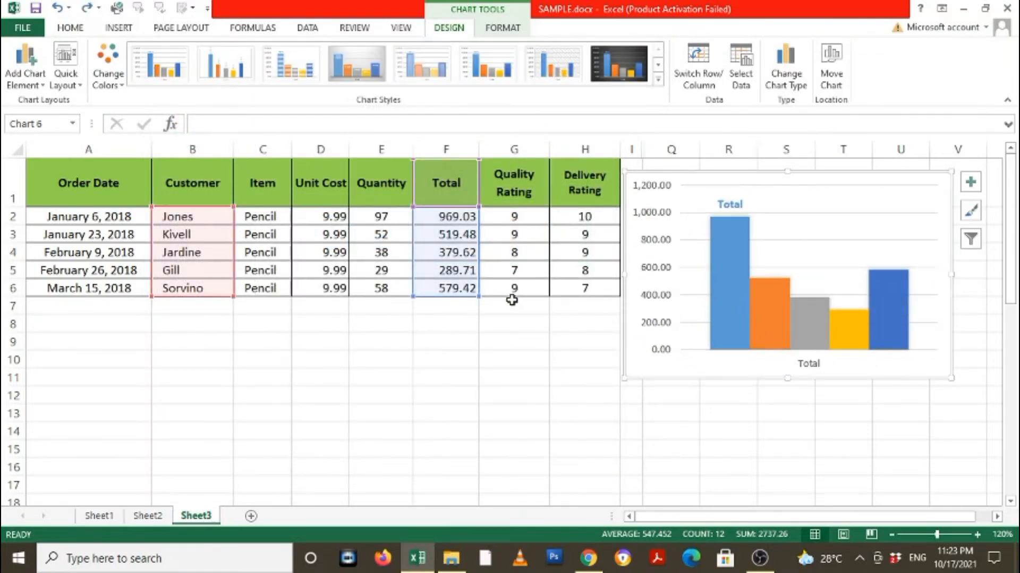
Shift the column chart slightly to the right on the sheet.
drag(662, 376, 687, 372)
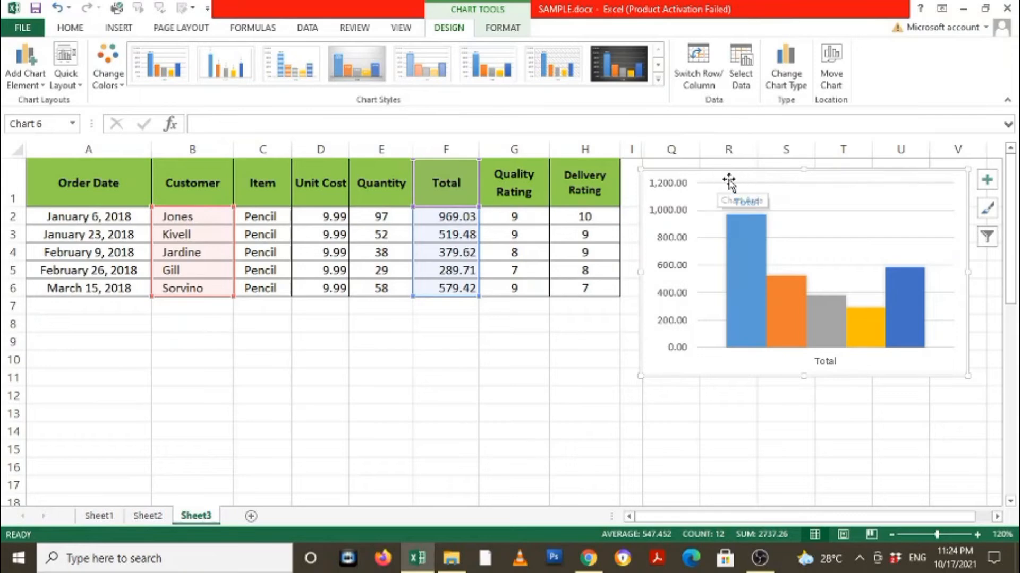
drag(726, 181, 729, 181)
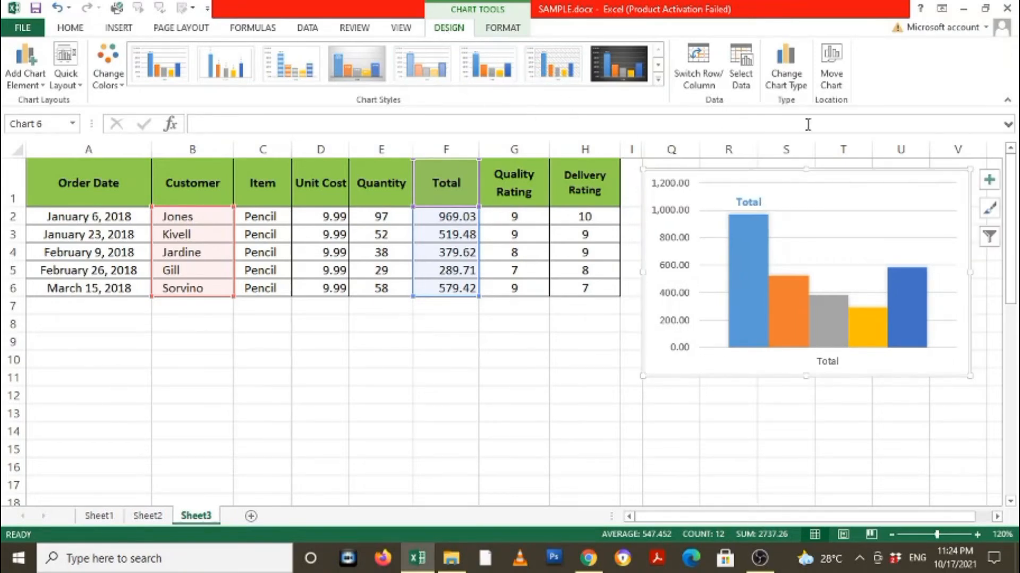
Move the chart to a new chart sheet named Chart2.
click(832, 56)
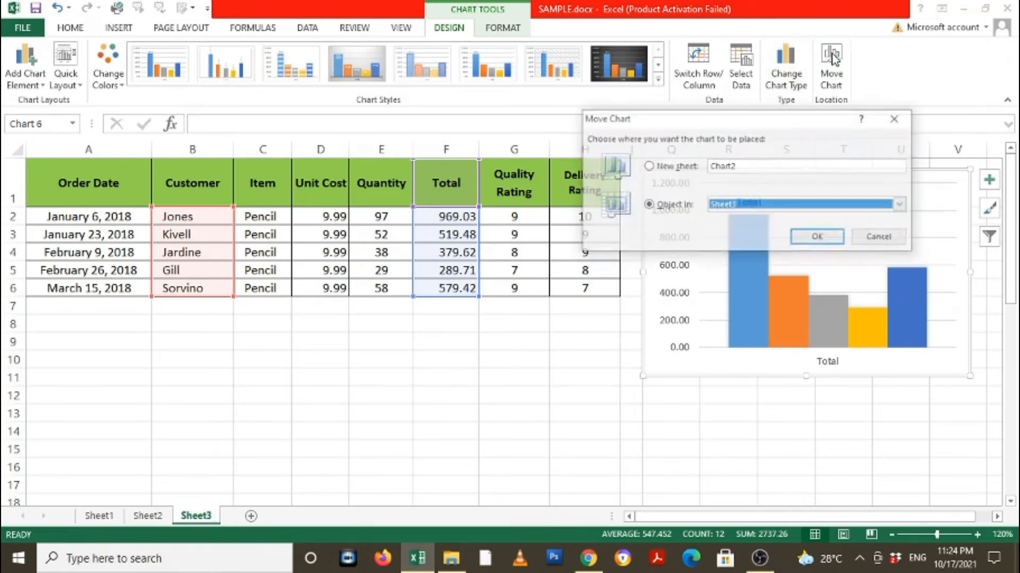
drag(807, 123, 475, 101)
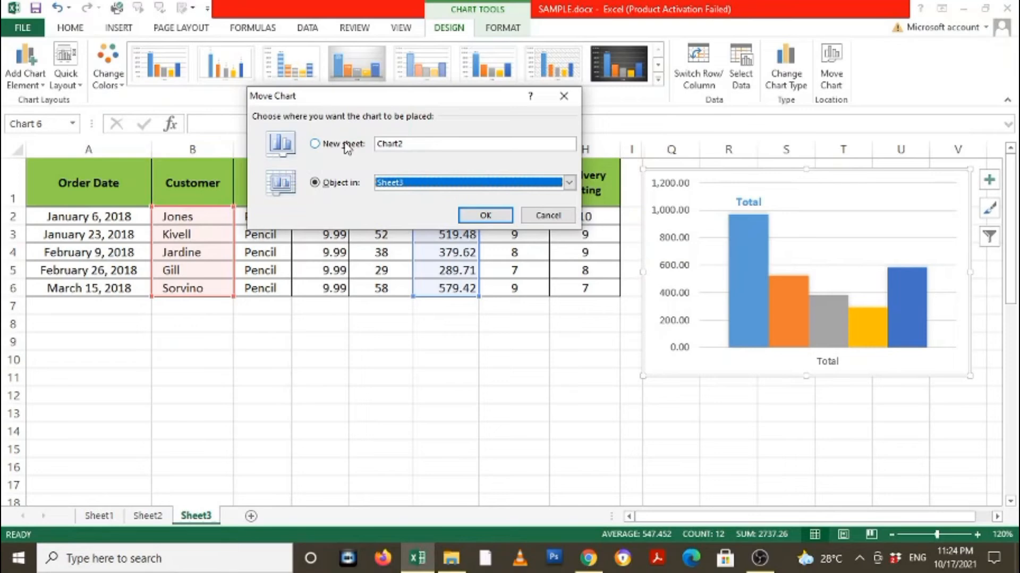
click(315, 144)
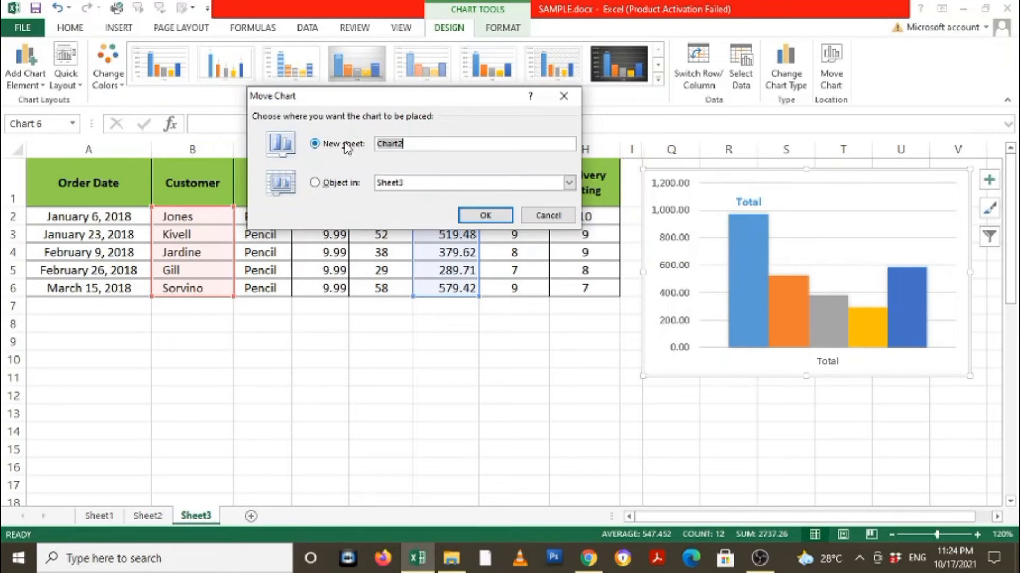
click(484, 215)
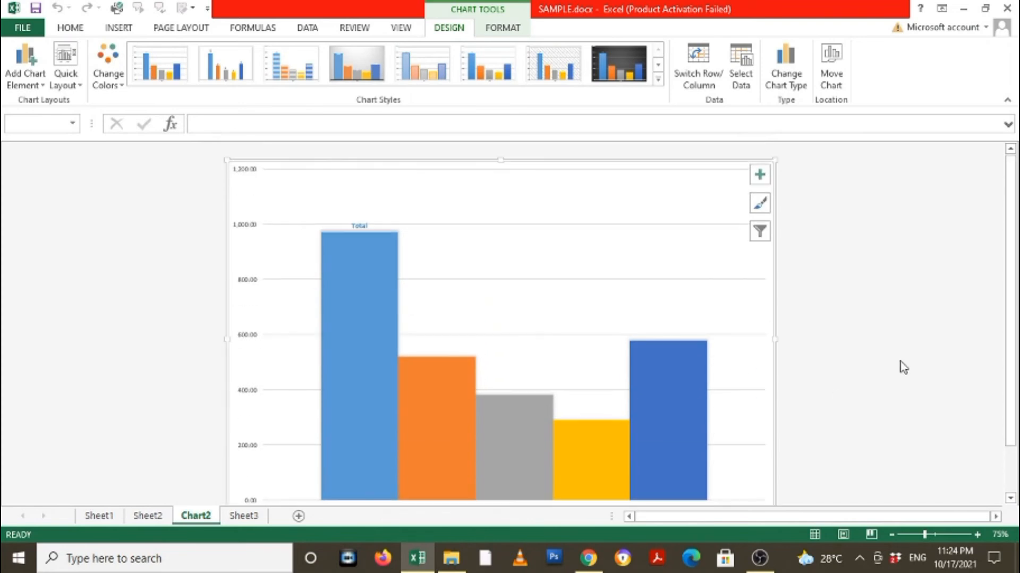
Move the chart out of its chart sheet and embed it as an object in Sheet3.
click(895, 303)
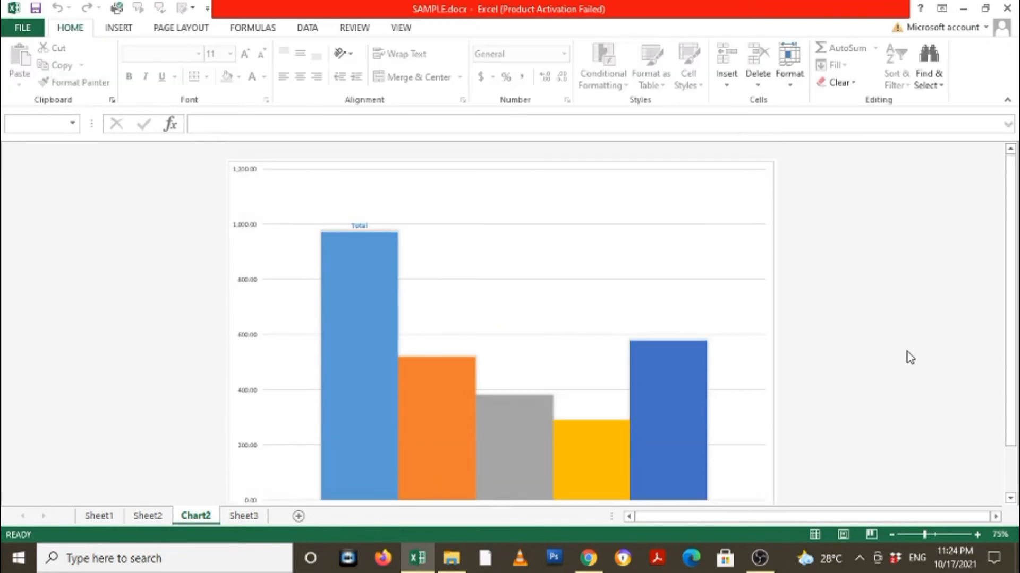
click(598, 220)
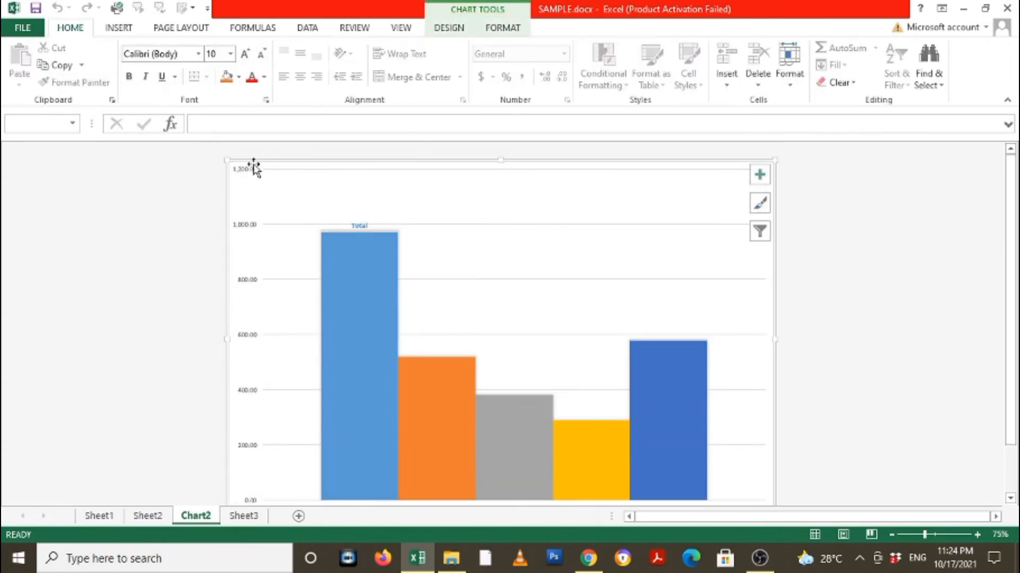
click(448, 31)
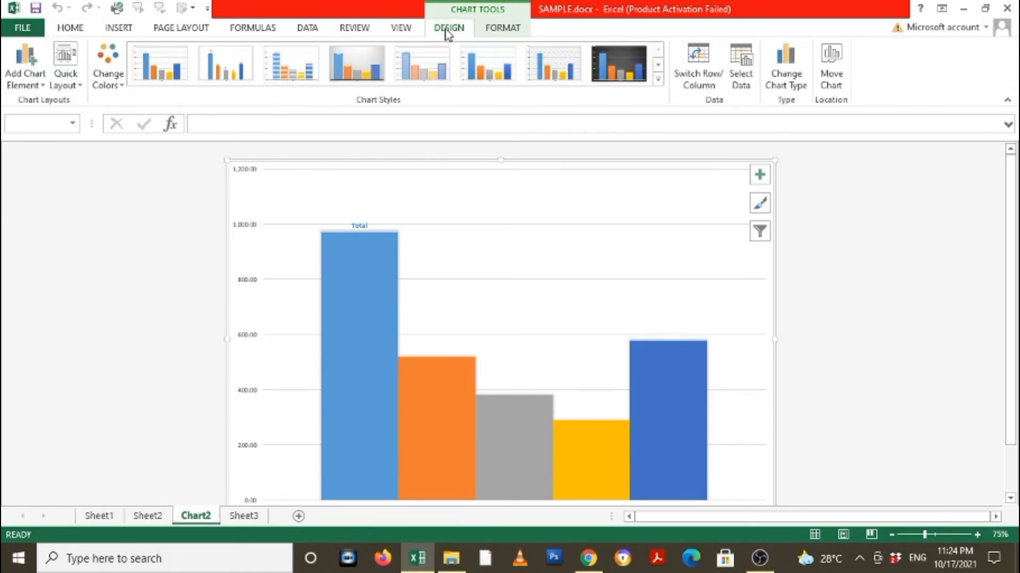
click(832, 62)
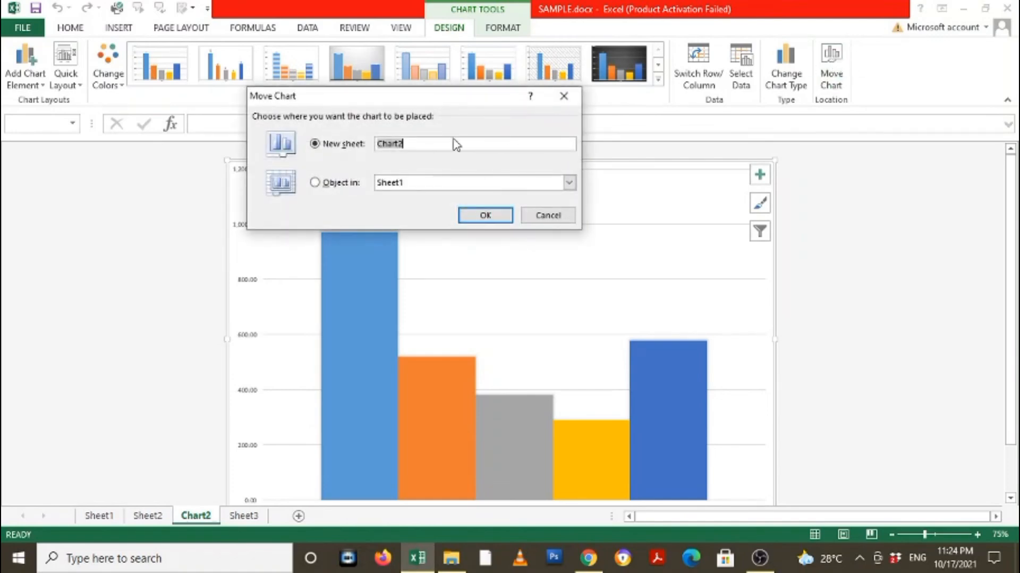
click(568, 182)
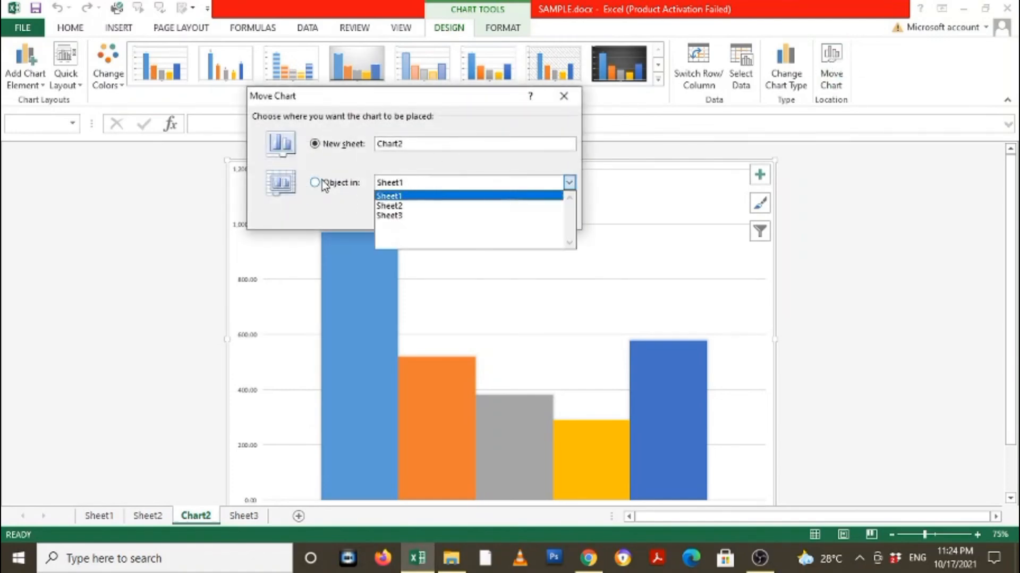
click(316, 183)
click(421, 183)
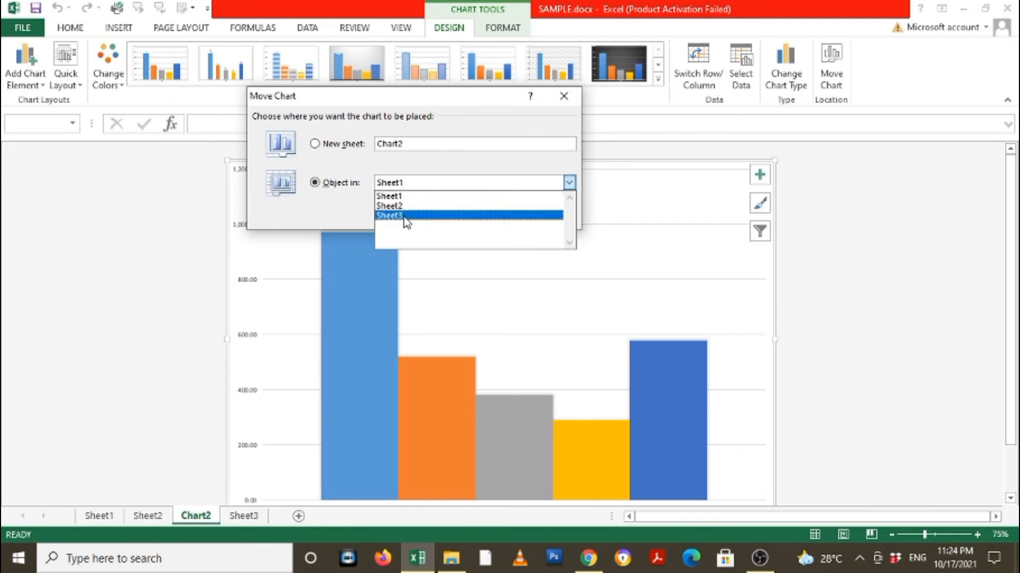
click(405, 216)
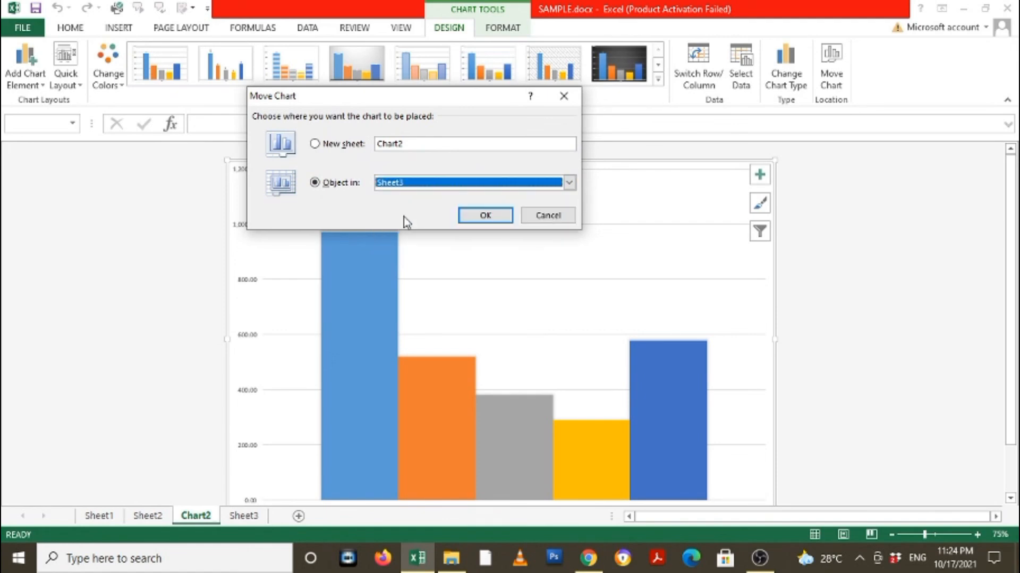
click(484, 217)
Shrink the chart's plot area and position the chart beside the data table, to the right of the Delivery Rating column.
drag(534, 231, 673, 232)
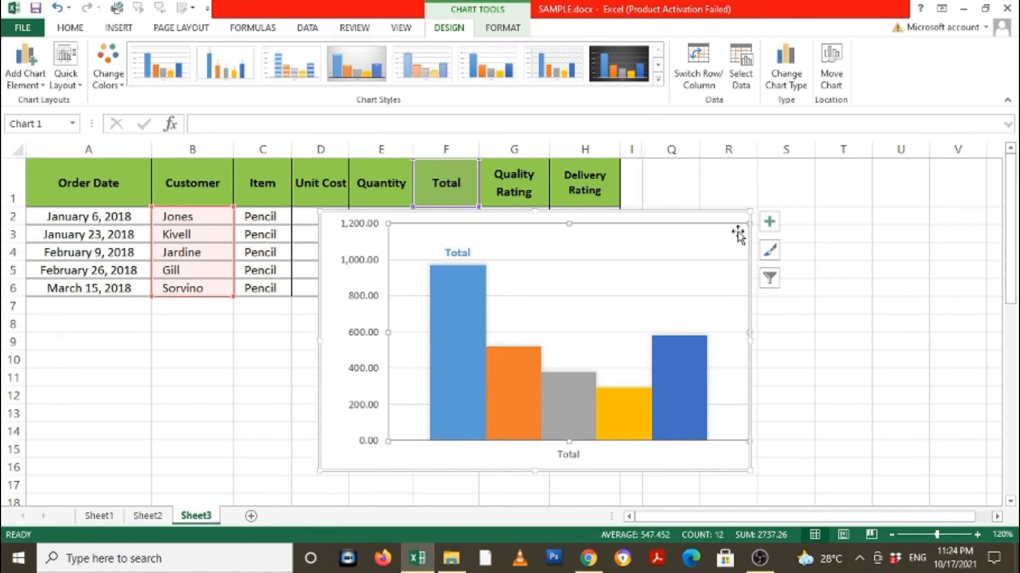
drag(744, 225, 694, 242)
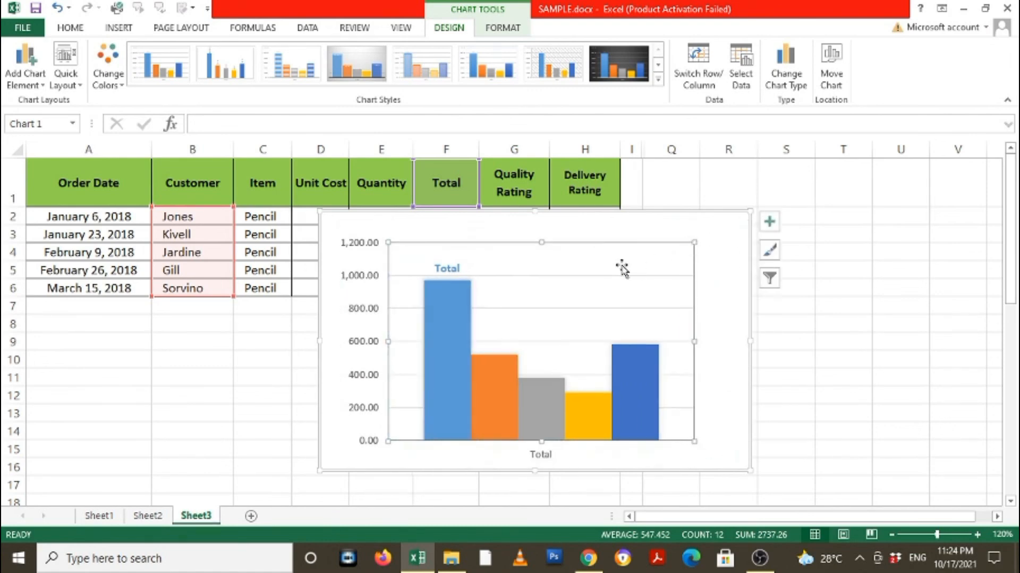
drag(616, 218, 914, 175)
click(464, 387)
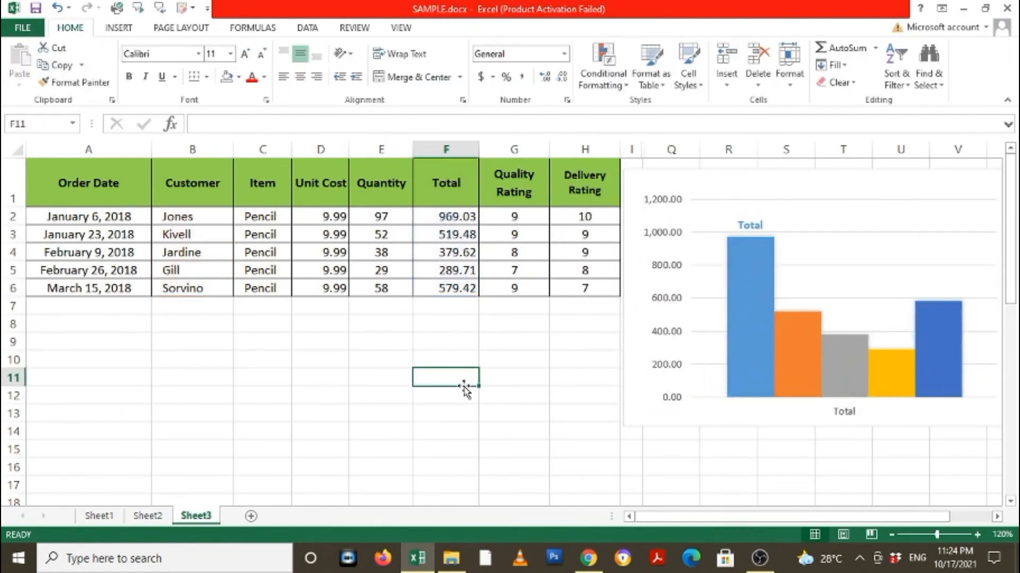